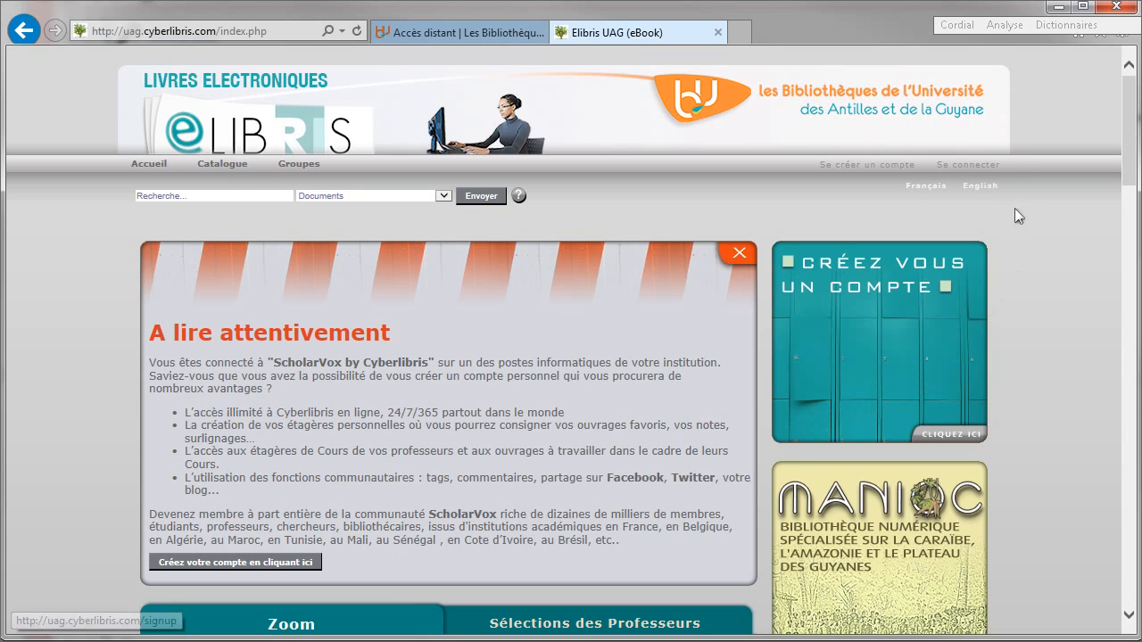
- Open the Elibris 'Se connecter' sign-in page
{"action": "left_click", "coordinate": [968, 165]}
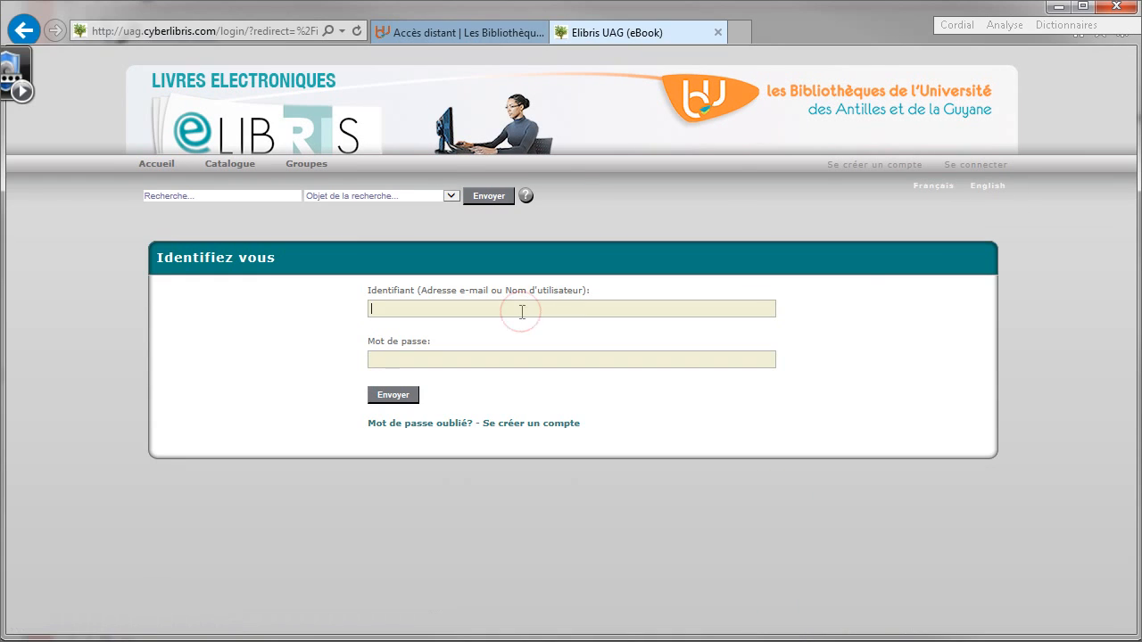
- Sign in with the account e-mail as Identifiant and the account password
{"action": "left_click", "coordinate": [522, 310]}
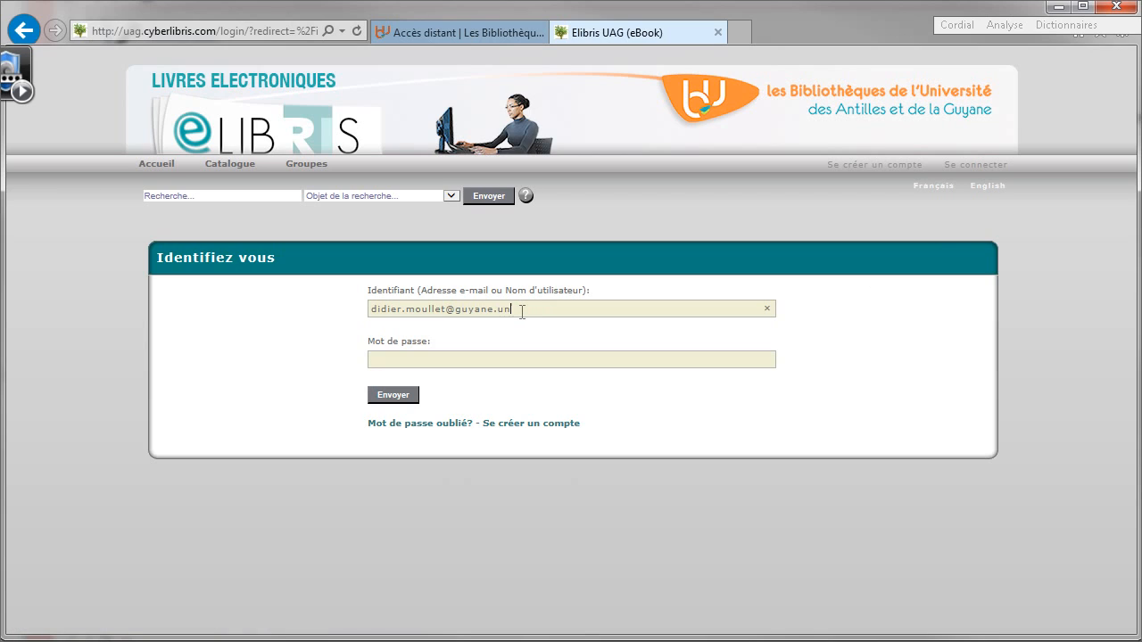
{"action": "left_click", "coordinate": [482, 359]}
{"action": "type", "text": "••••••••"}
{"action": "left_click", "coordinate": [398, 395]}
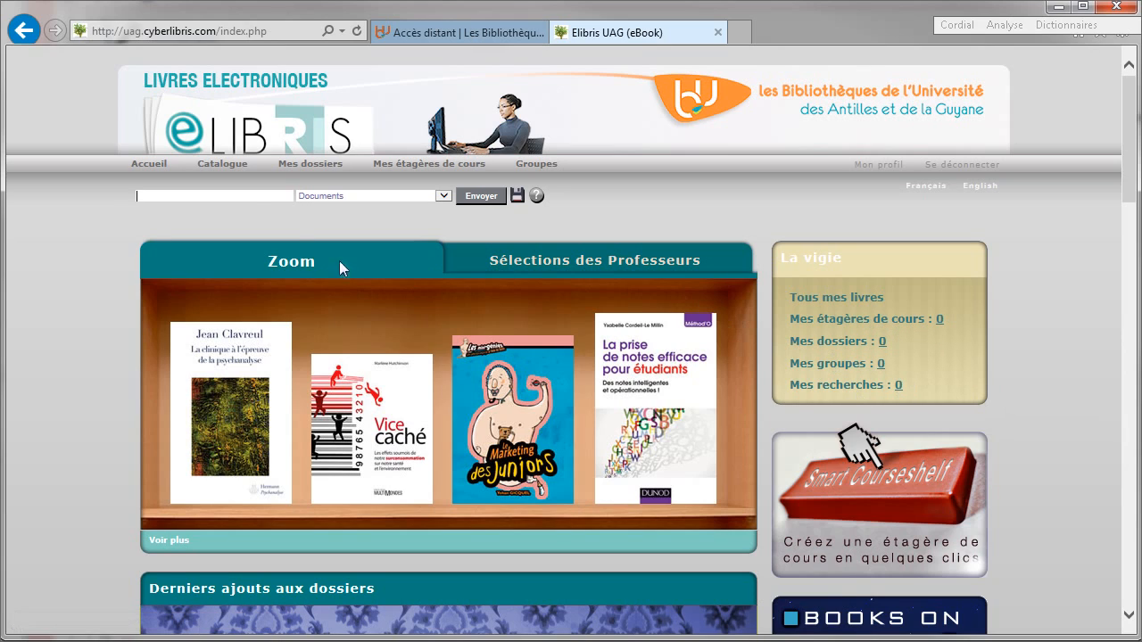
- Search the Documents catalogue for 'aménagement'
{"action": "left_click", "coordinate": [243, 197]}
{"action": "type", "text": "aménagement"}
{"action": "left_click", "coordinate": [304, 196]}
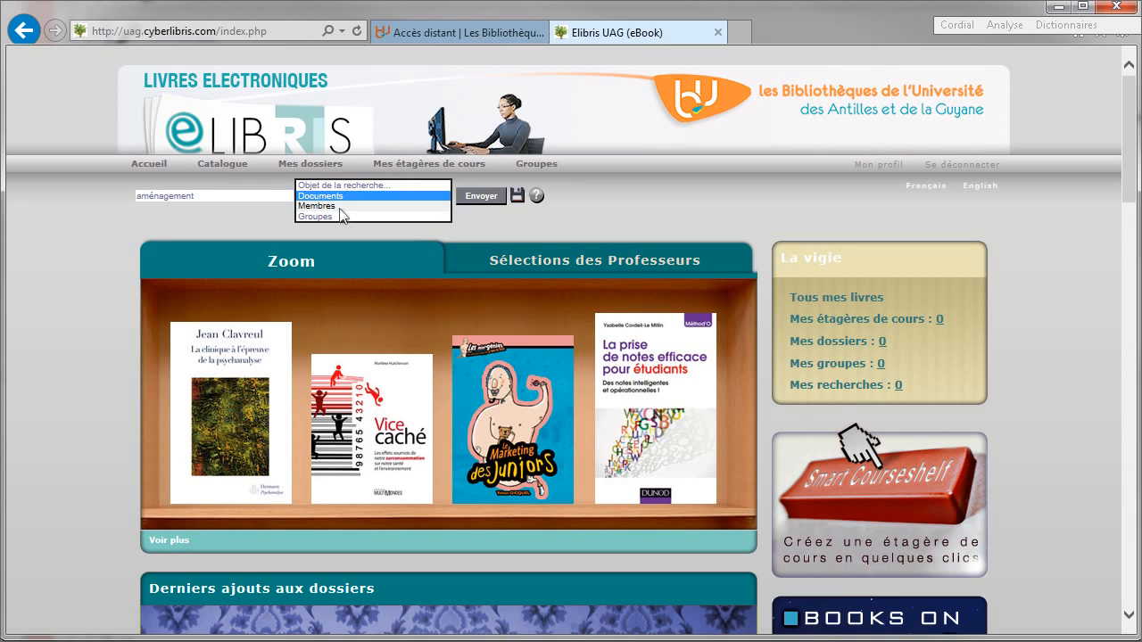
{"action": "left_click", "coordinate": [319, 195]}
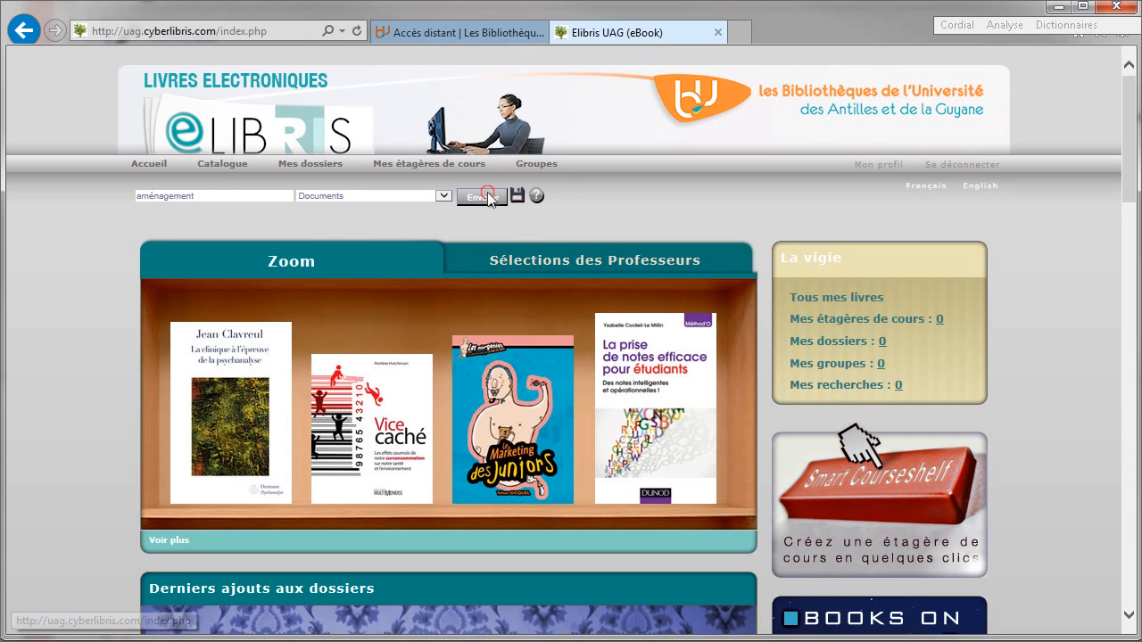
{"action": "left_click", "coordinate": [481, 196]}
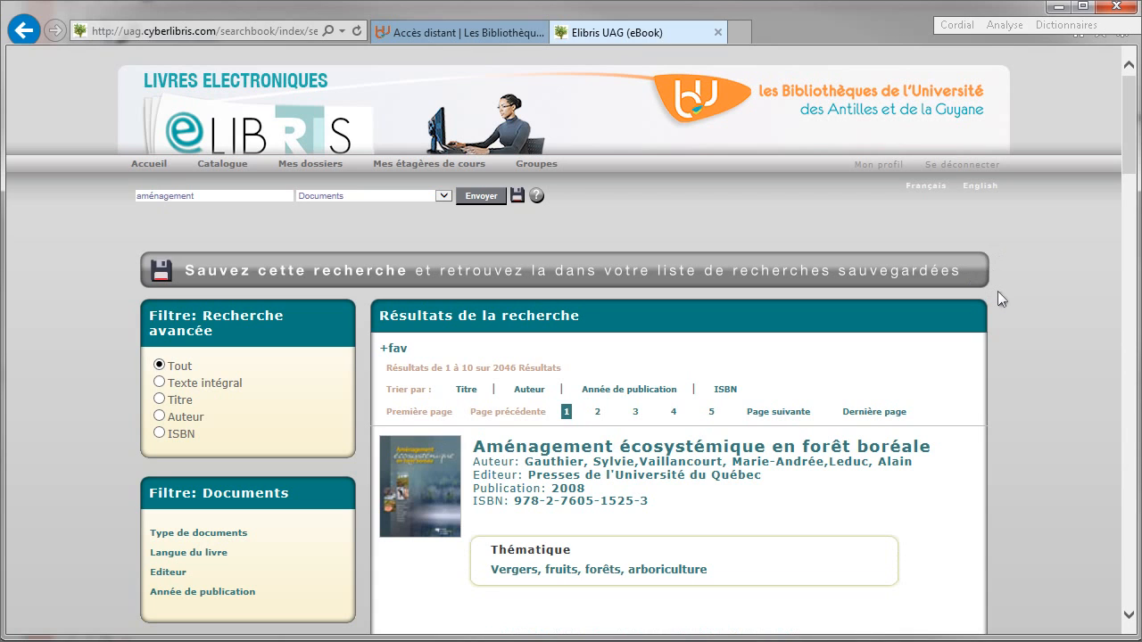
- Filter results to Titre matches and open the fiche for 'Montréal et son aménagement : Vivre la ville'
{"action": "scroll", "coordinate": [981, 307], "scroll_direction": "down", "scroll_amount": 1}
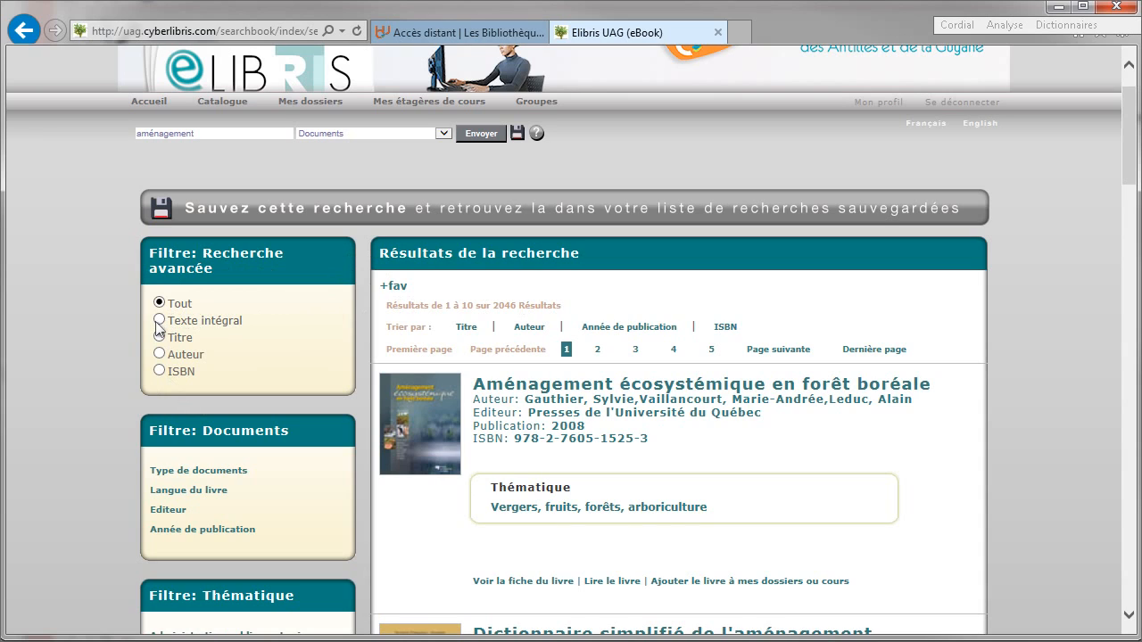
{"action": "left_click", "coordinate": [159, 321]}
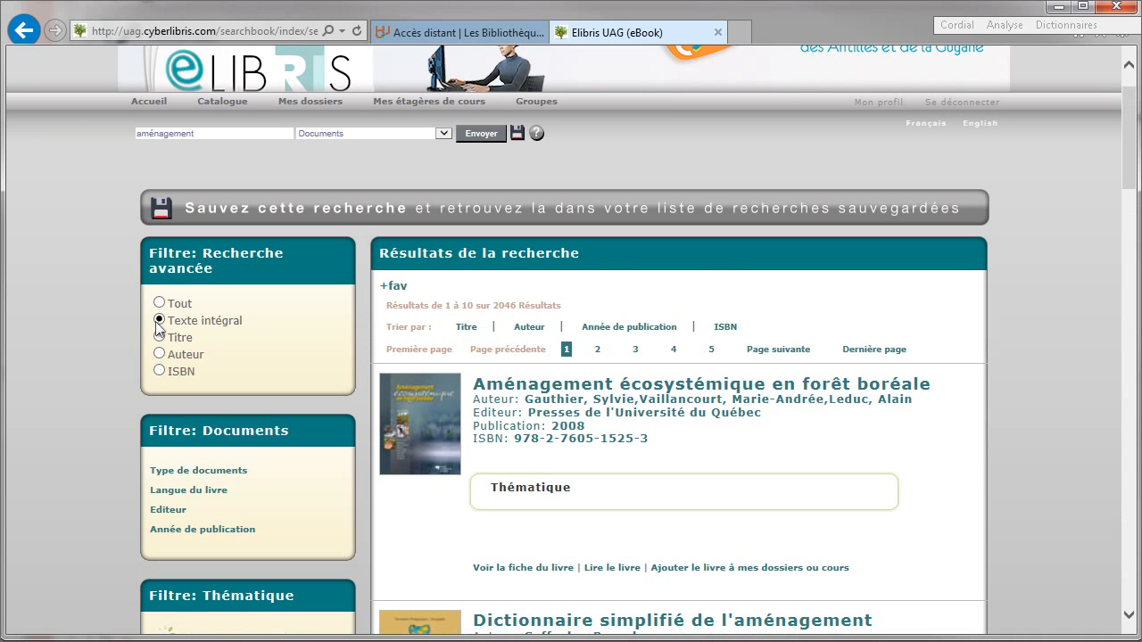
{"action": "left_click", "coordinate": [159, 336]}
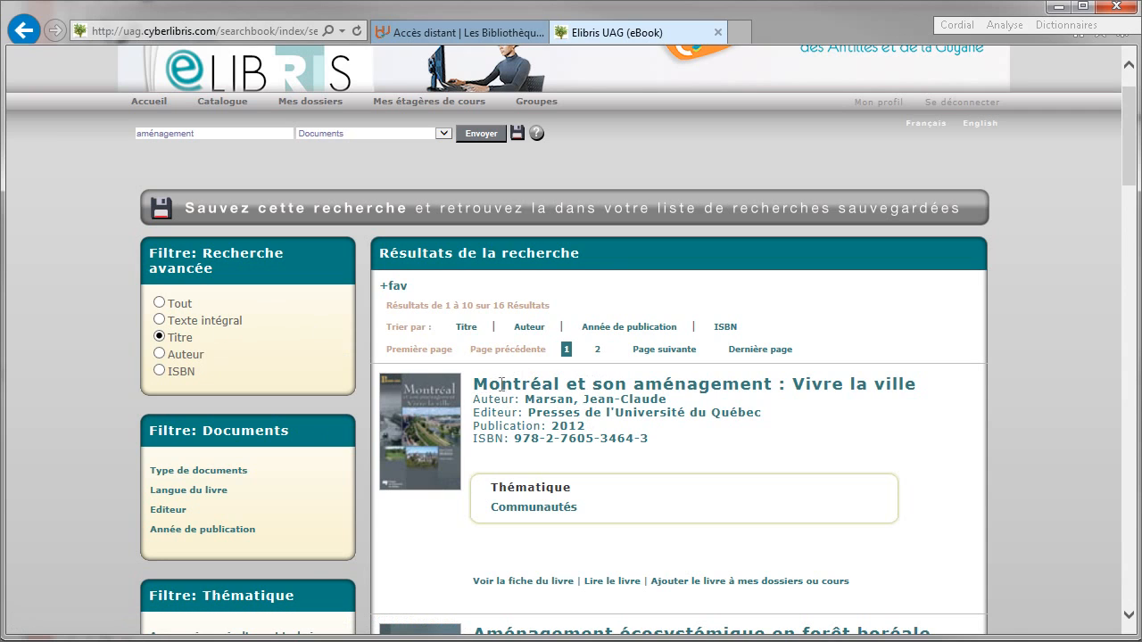
{"action": "scroll", "coordinate": [619, 410], "scroll_direction": "down", "scroll_amount": 3}
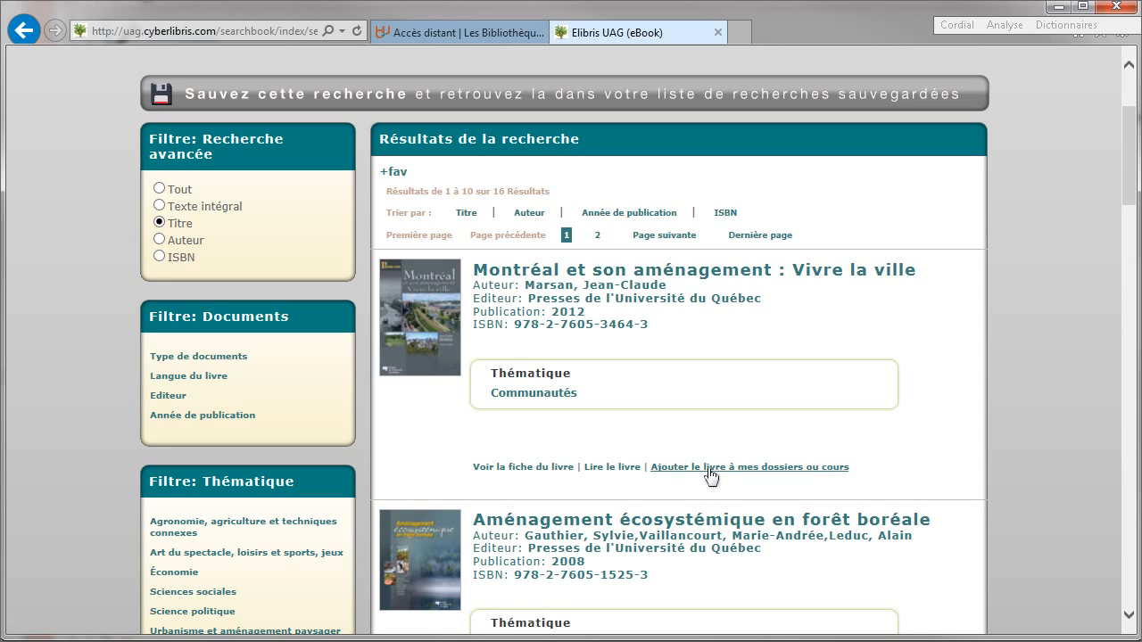
{"action": "left_click", "coordinate": [522, 467]}
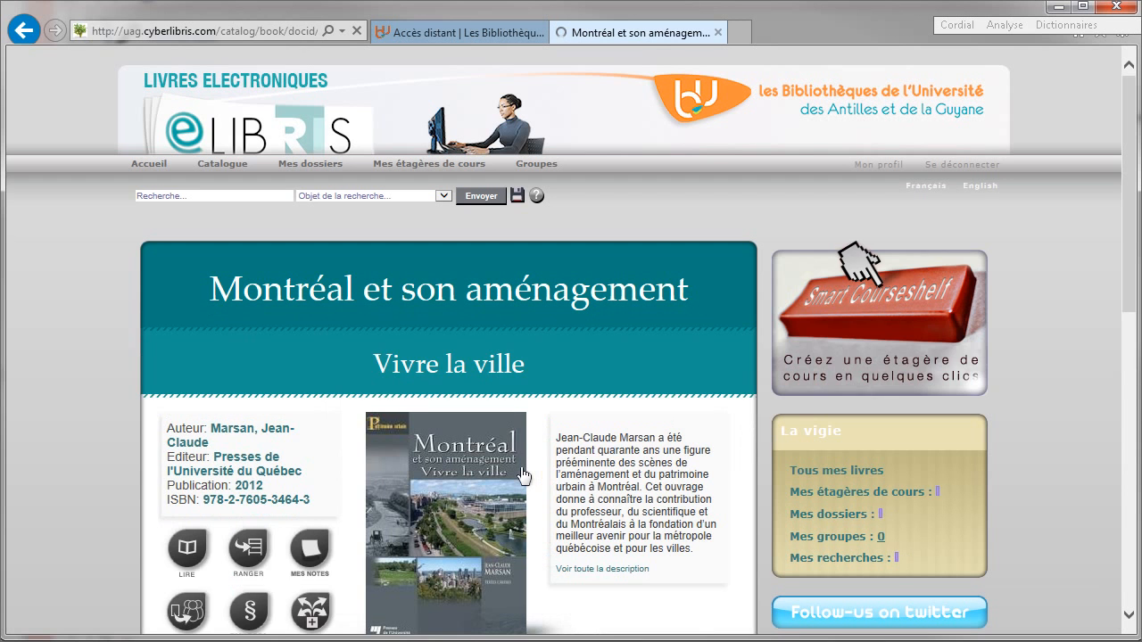
- Expand the book's full description, then close it
{"action": "scroll", "coordinate": [522, 476], "scroll_direction": "down", "scroll_amount": 1}
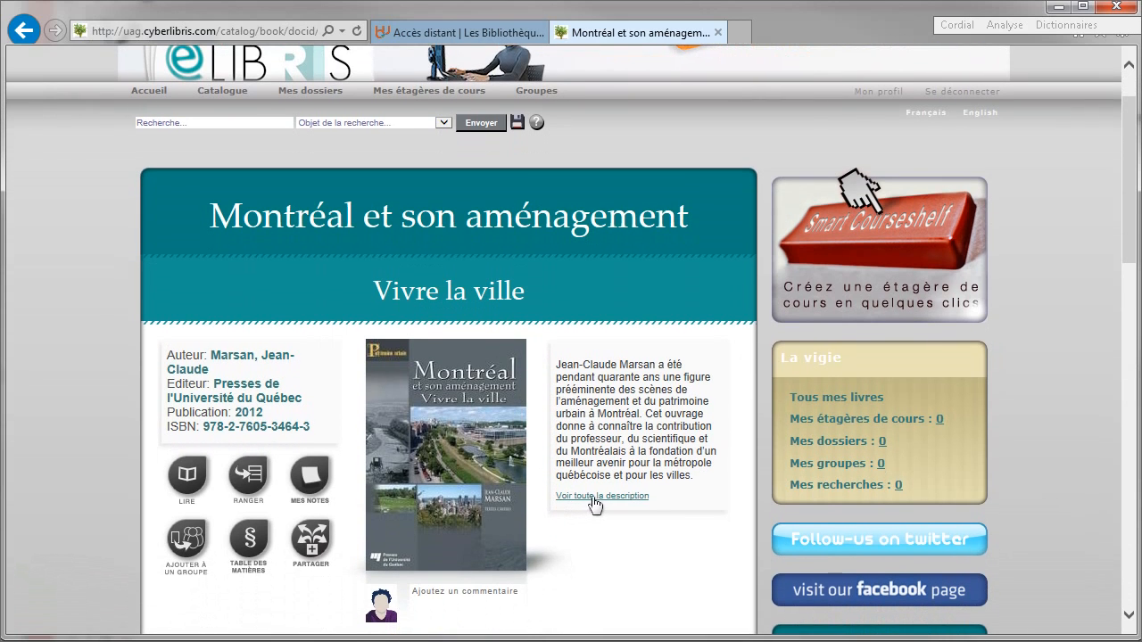
{"action": "left_click", "coordinate": [595, 504]}
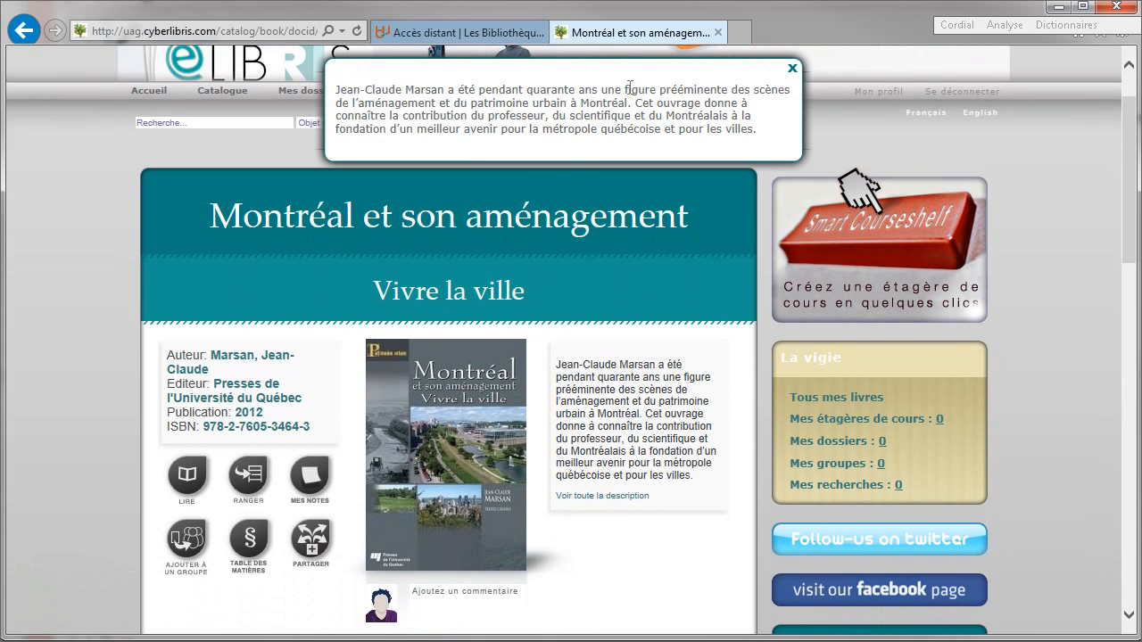
{"action": "left_click", "coordinate": [790, 71]}
- Open 'Montréal et son aménagement' in the online reader with LIRE
{"action": "scroll", "coordinate": [518, 349], "scroll_direction": "down", "scroll_amount": 4}
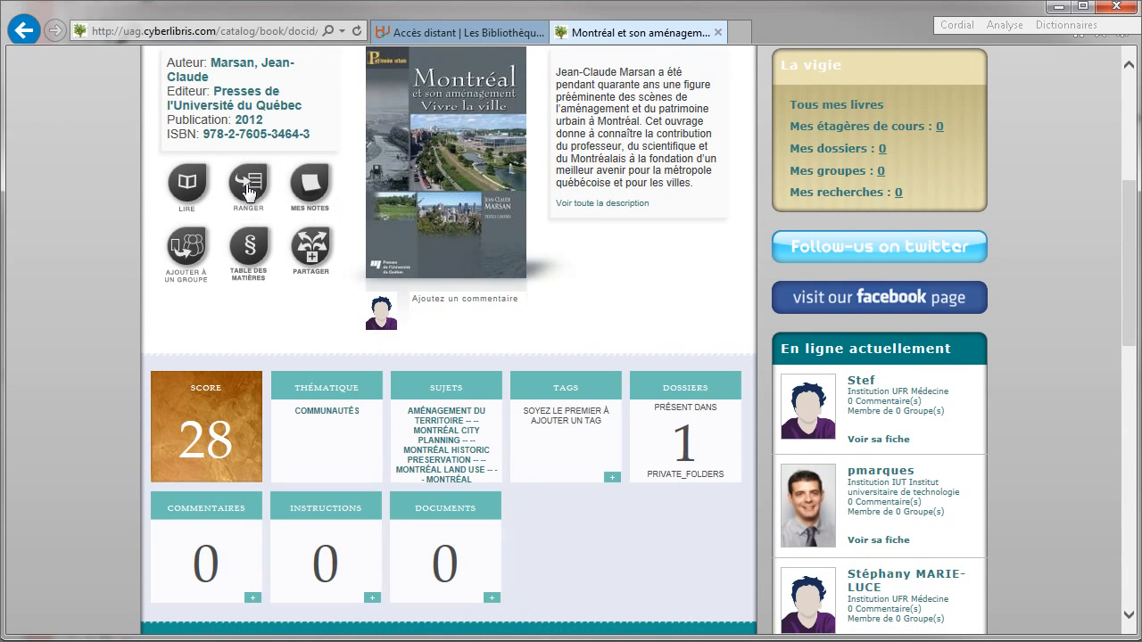
{"action": "scroll", "coordinate": [357, 317], "scroll_direction": "down", "scroll_amount": 1}
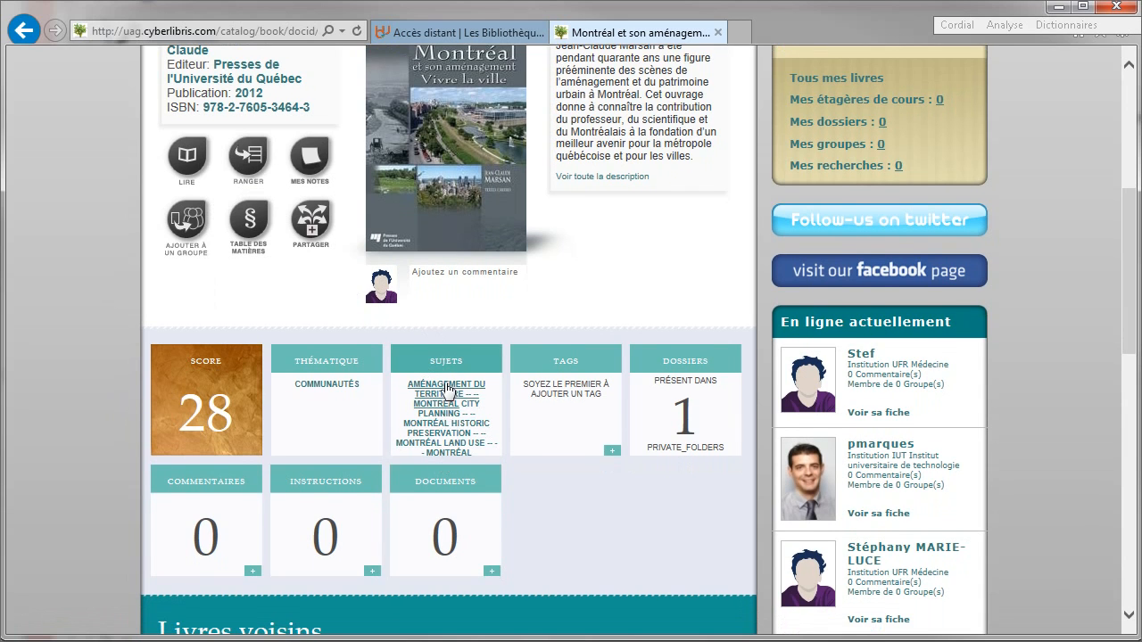
{"action": "scroll", "coordinate": [446, 390], "scroll_direction": "down", "scroll_amount": 4}
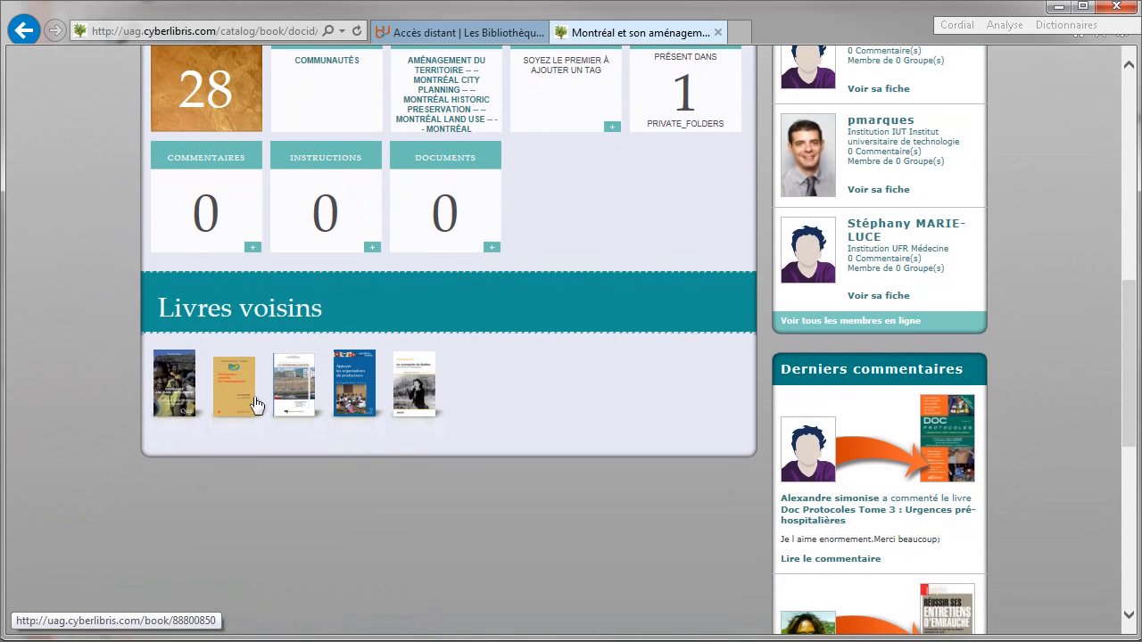
{"action": "scroll", "coordinate": [201, 384], "scroll_direction": "up", "scroll_amount": 3}
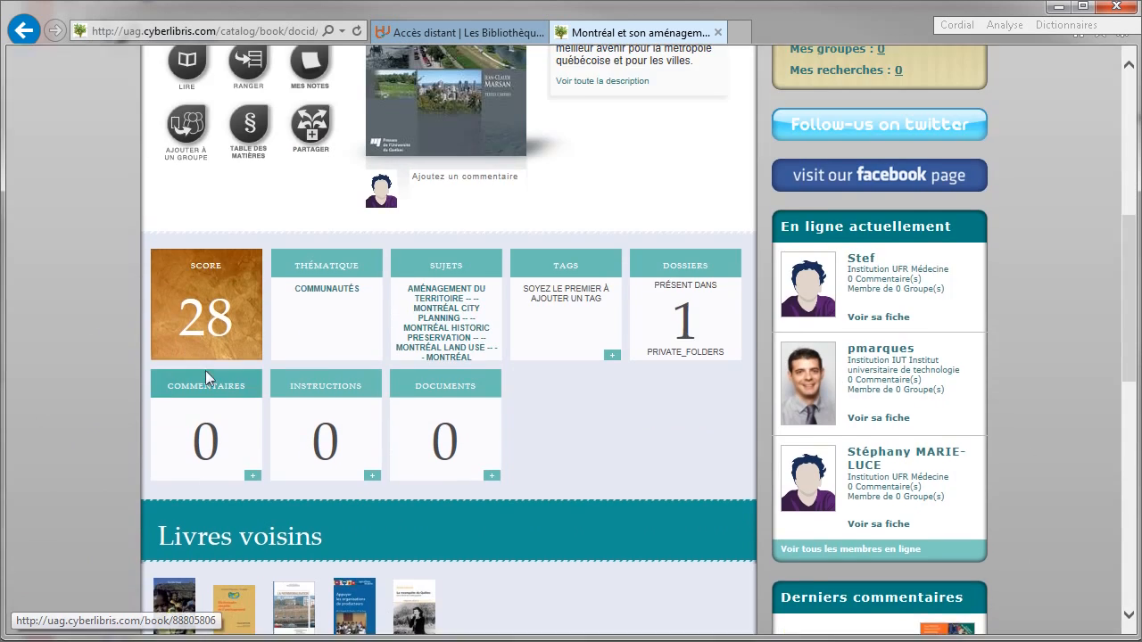
{"action": "scroll", "coordinate": [206, 370], "scroll_direction": "up", "scroll_amount": 5}
{"action": "scroll", "coordinate": [189, 439], "scroll_direction": "down", "scroll_amount": 2}
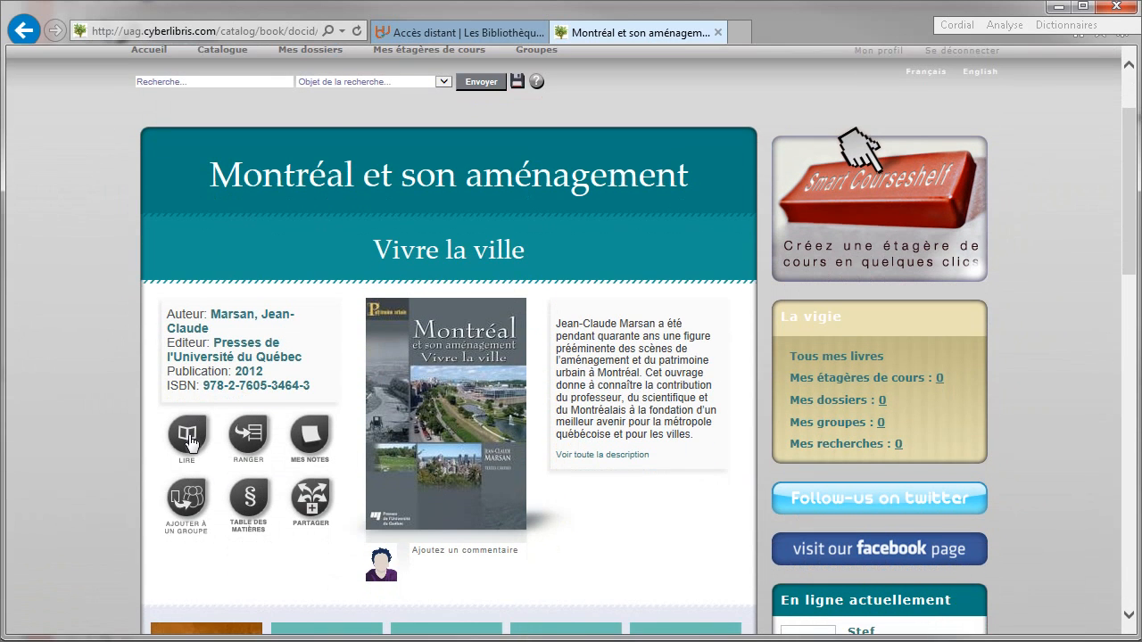
{"action": "left_click", "coordinate": [189, 437]}
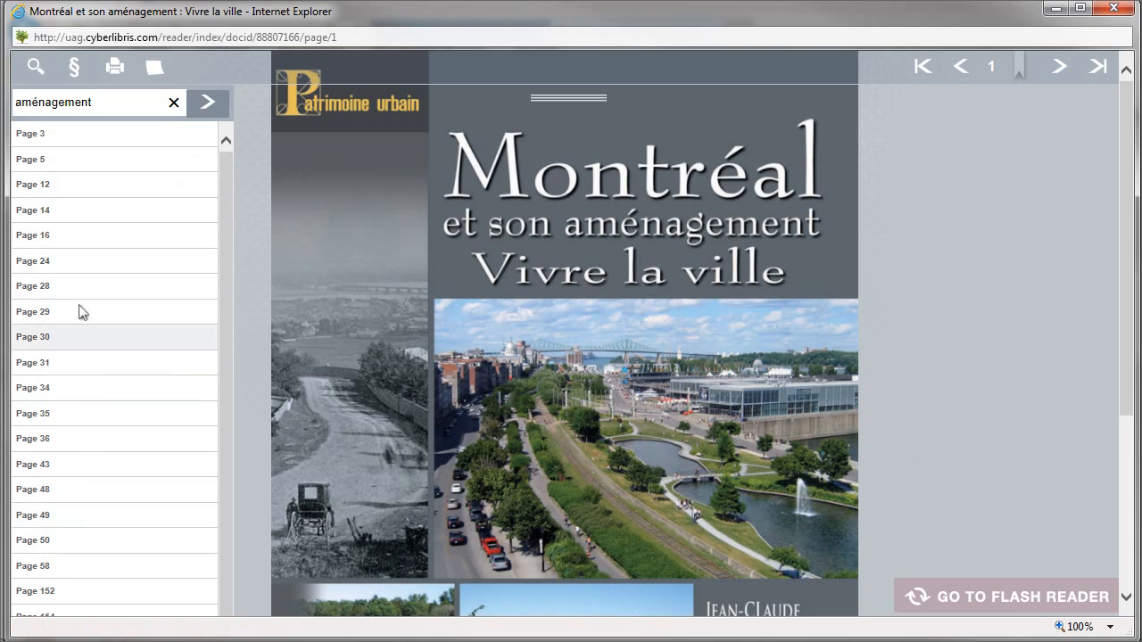
- Jump to the chapter 'Le mont Royal et la ville' from the contents, then close the reader
{"action": "left_click", "coordinate": [75, 69]}
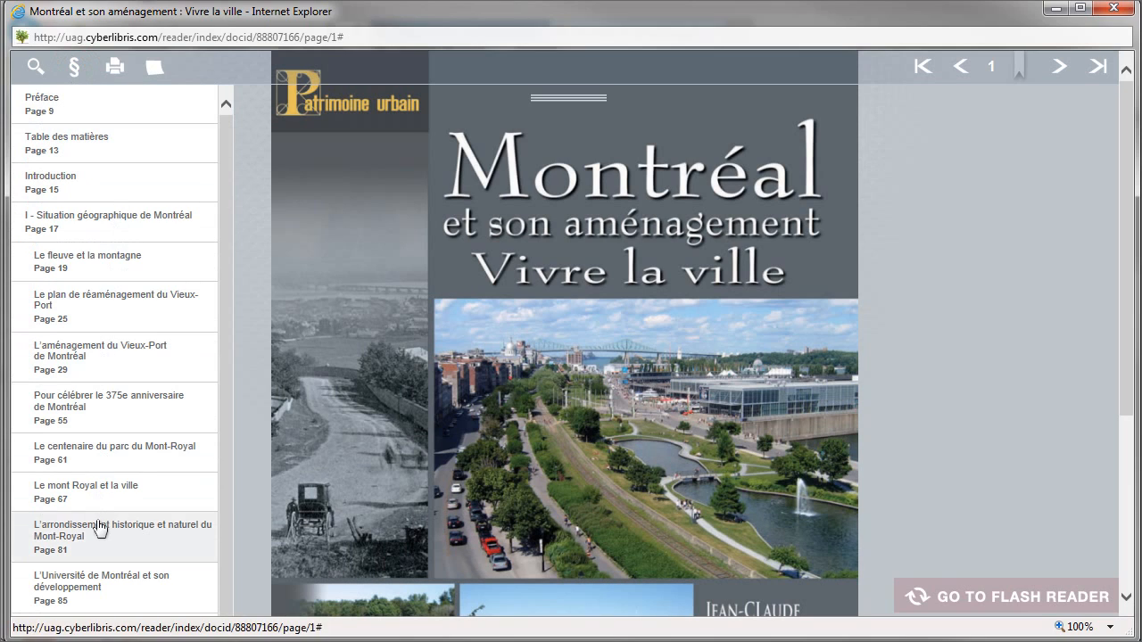
{"action": "left_click", "coordinate": [99, 487]}
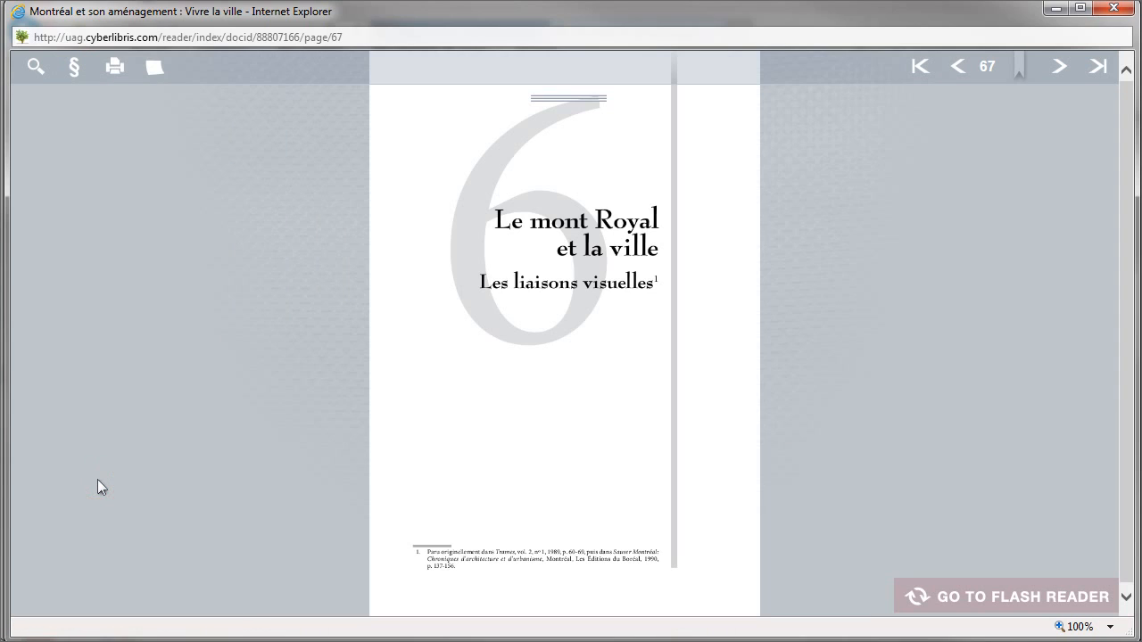
{"action": "left_click", "coordinate": [1123, 10]}
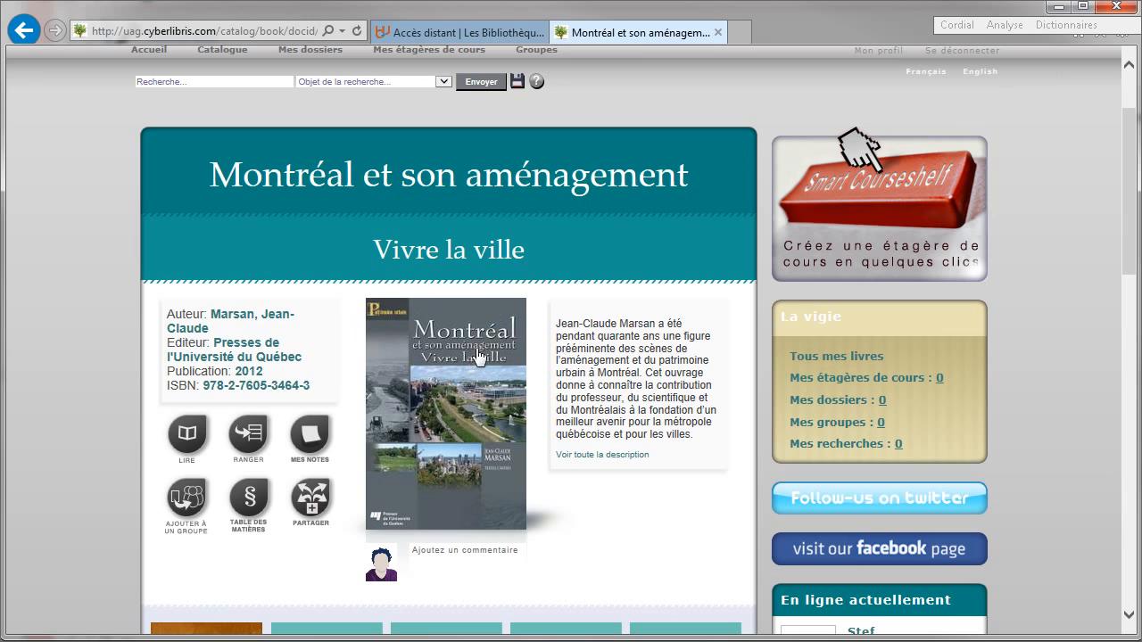
- File the book under a new folder named 'Aménagement du territoire'
{"action": "left_click", "coordinate": [251, 437]}
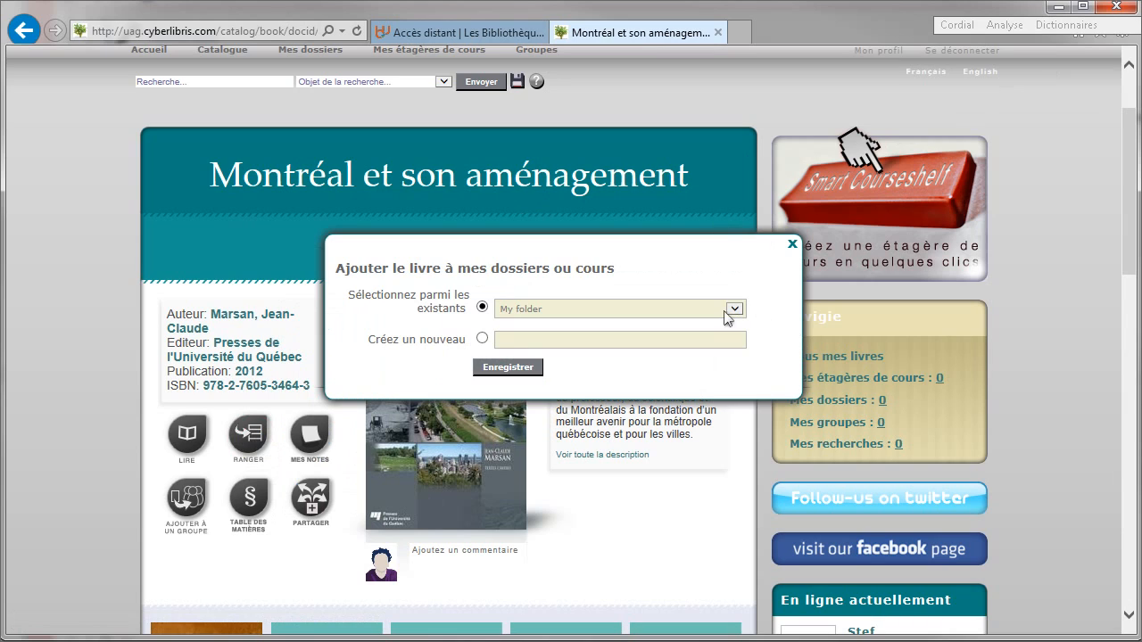
{"action": "left_click", "coordinate": [730, 311]}
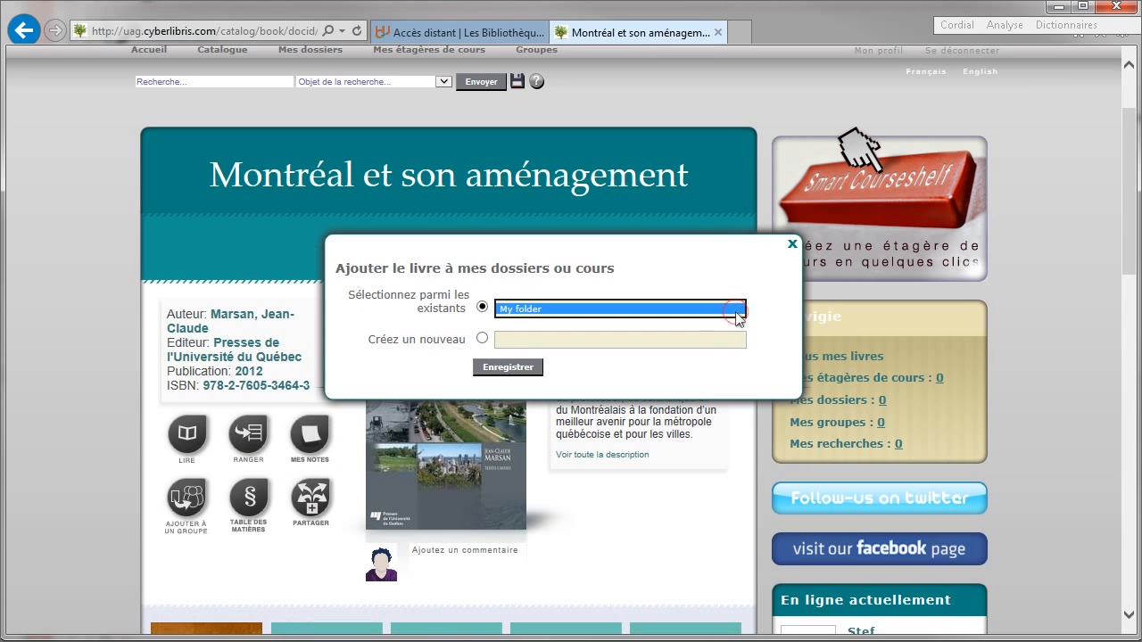
{"action": "left_click", "coordinate": [483, 339]}
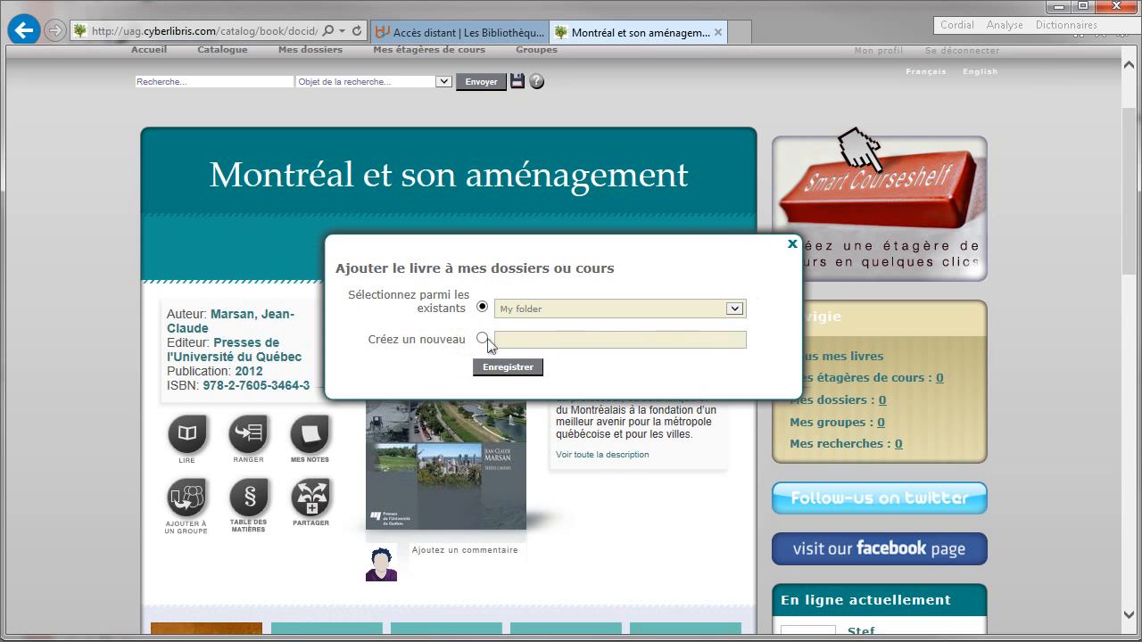
{"action": "left_click", "coordinate": [580, 347]}
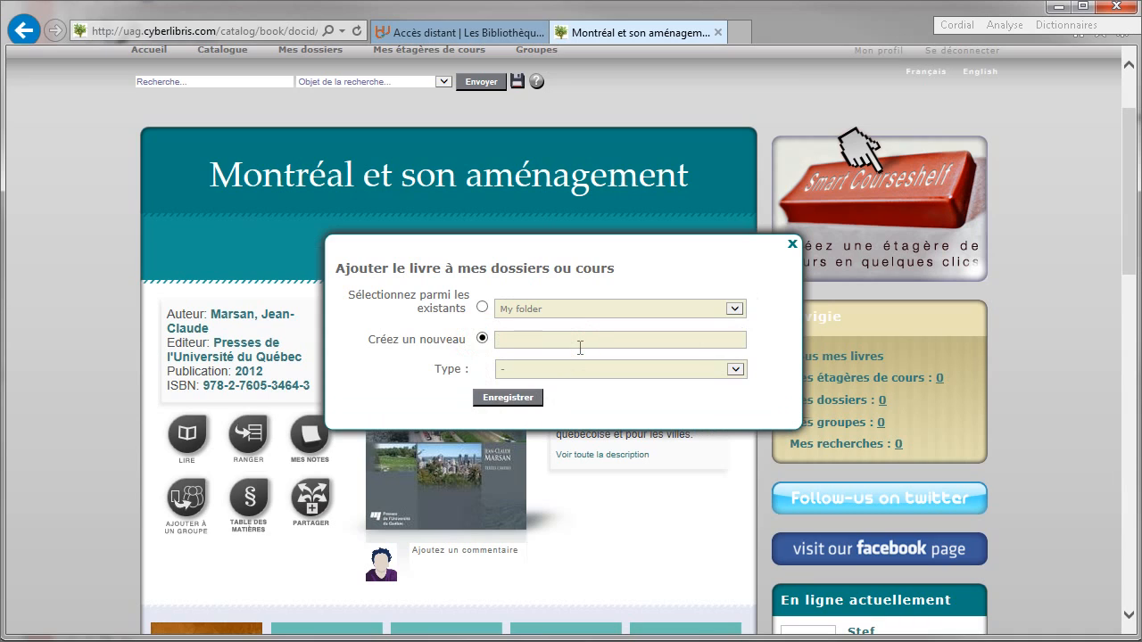
{"action": "type", "text": "Aménagement du territou"}
- Set the new folder's type to Dossier, save the book into it, and view Mes dossiers
{"action": "left_click", "coordinate": [746, 373]}
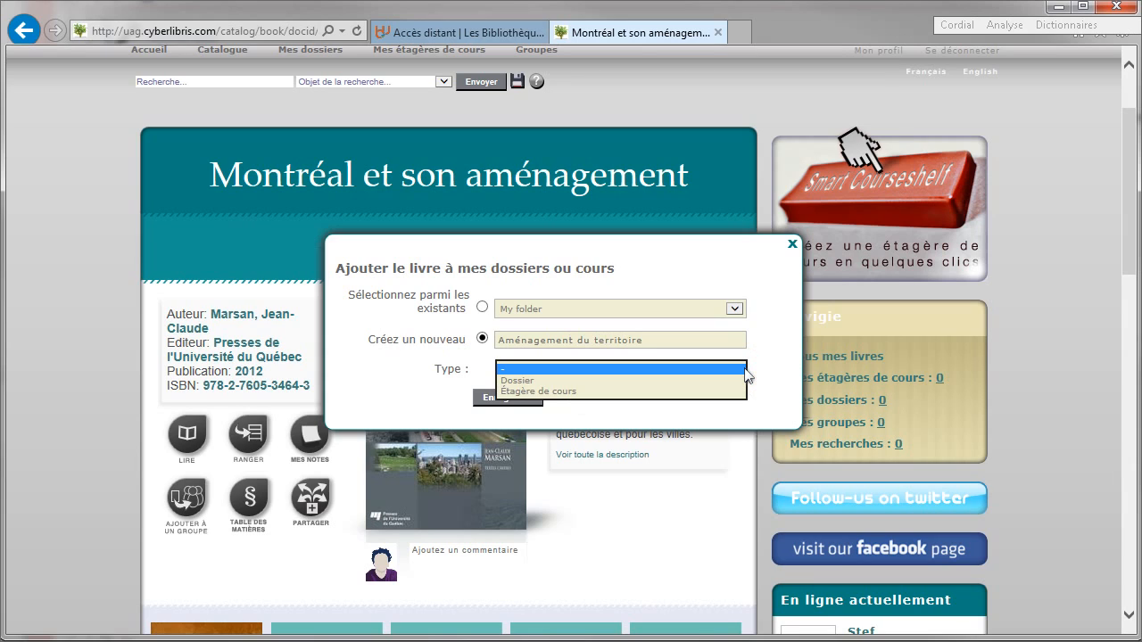
{"action": "left_click", "coordinate": [656, 392]}
{"action": "left_click", "coordinate": [666, 374]}
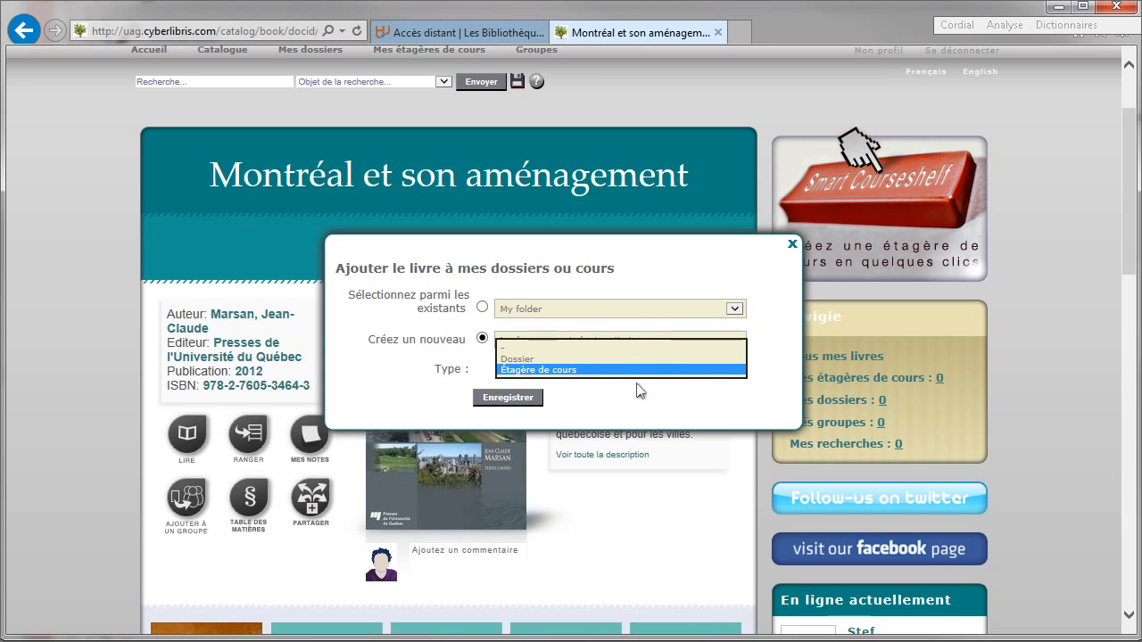
{"action": "left_click", "coordinate": [526, 364]}
{"action": "left_click", "coordinate": [500, 398]}
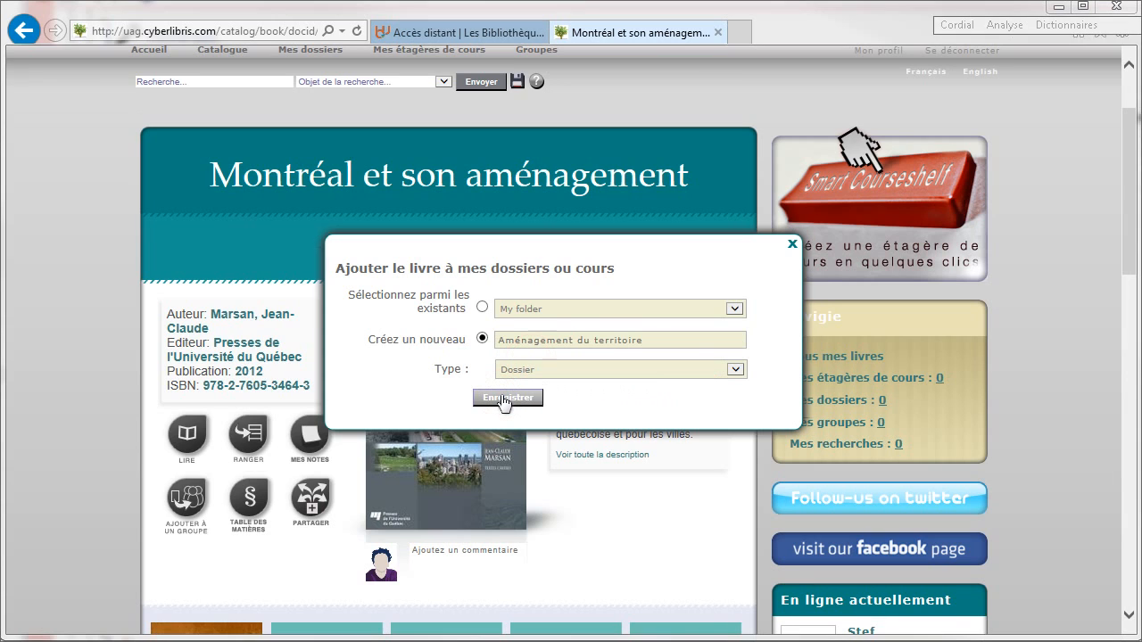
{"action": "left_click", "coordinate": [672, 381]}
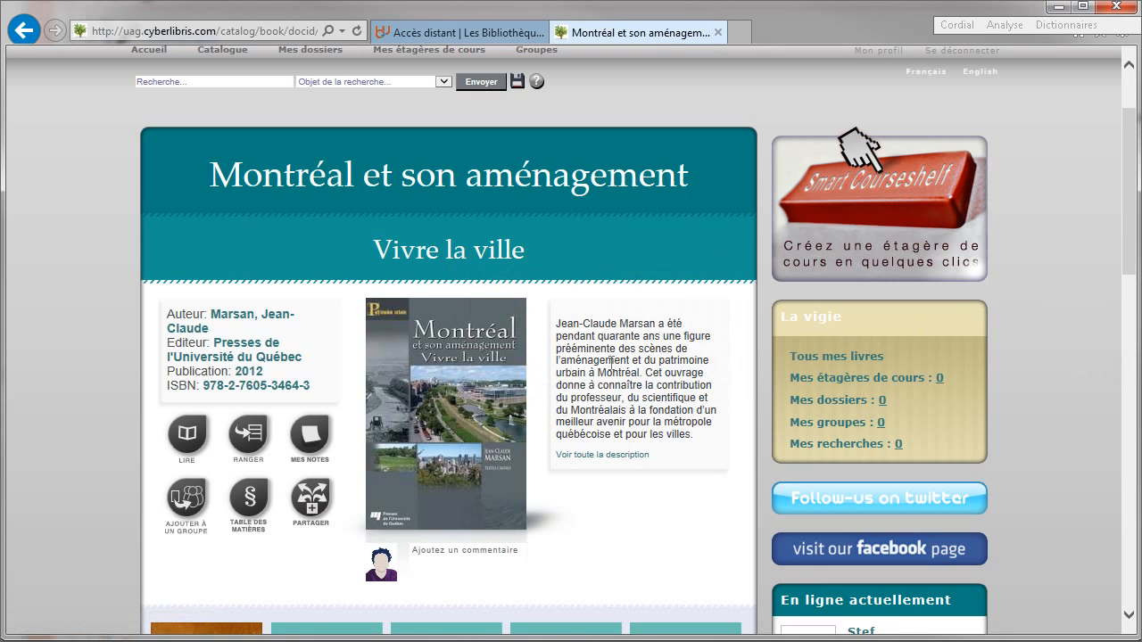
{"action": "left_click", "coordinate": [865, 404]}
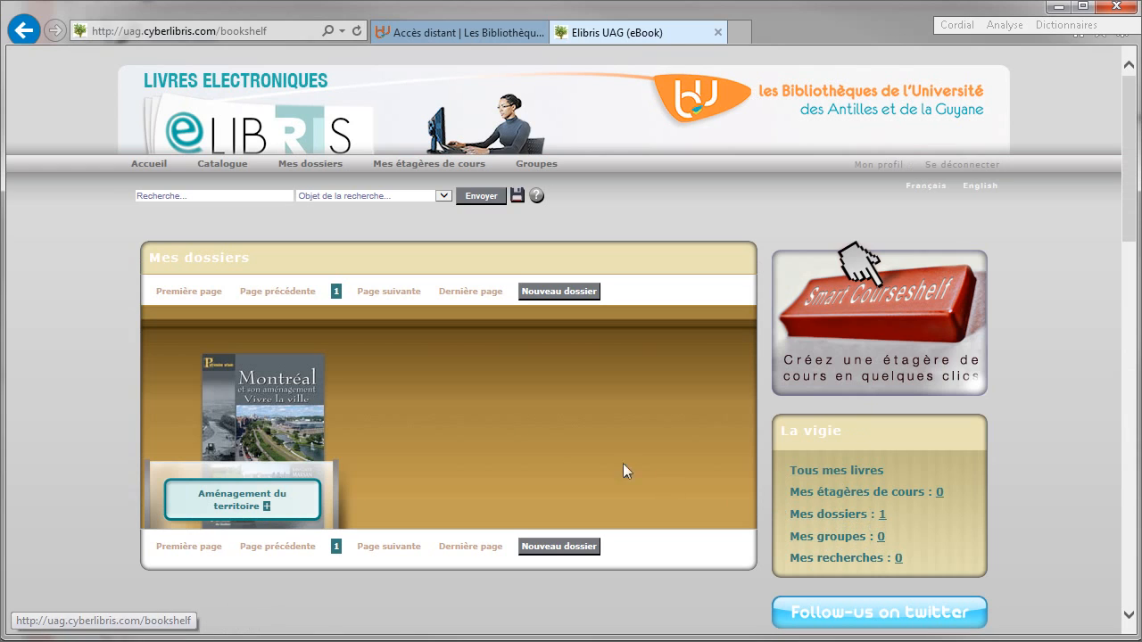
- Open the 'Aménagement du territoire' folder, then list all saved books under Tous mes livres
{"action": "left_click", "coordinate": [250, 514]}
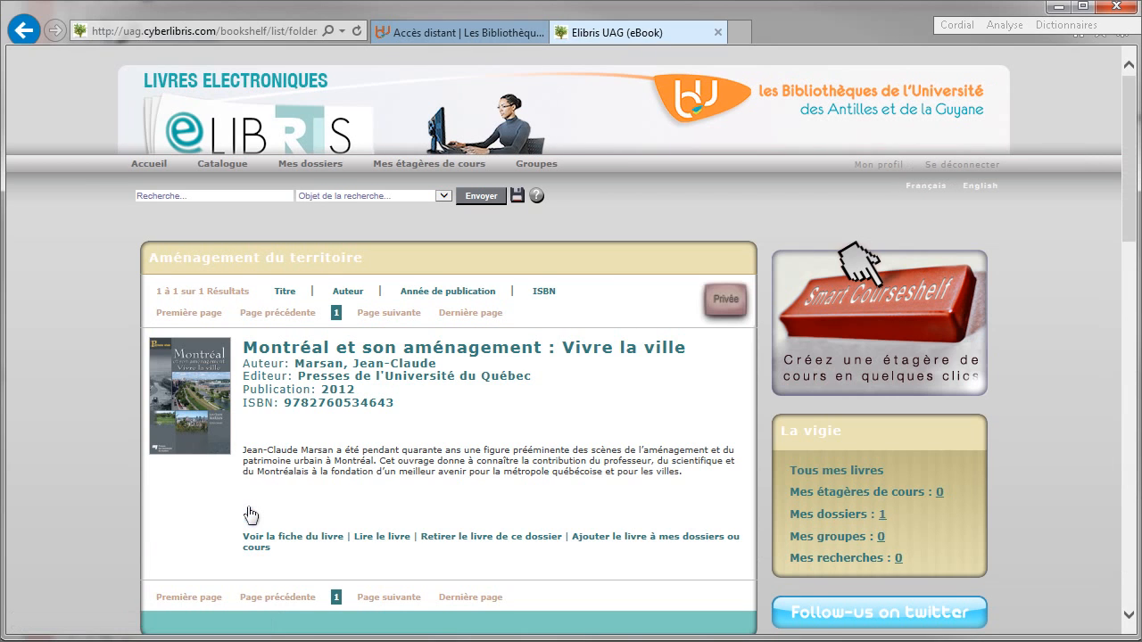
{"action": "scroll", "coordinate": [262, 502], "scroll_direction": "down", "scroll_amount": 3}
{"action": "scroll", "coordinate": [263, 503], "scroll_direction": "up", "scroll_amount": 3}
{"action": "left_click", "coordinate": [827, 473]}
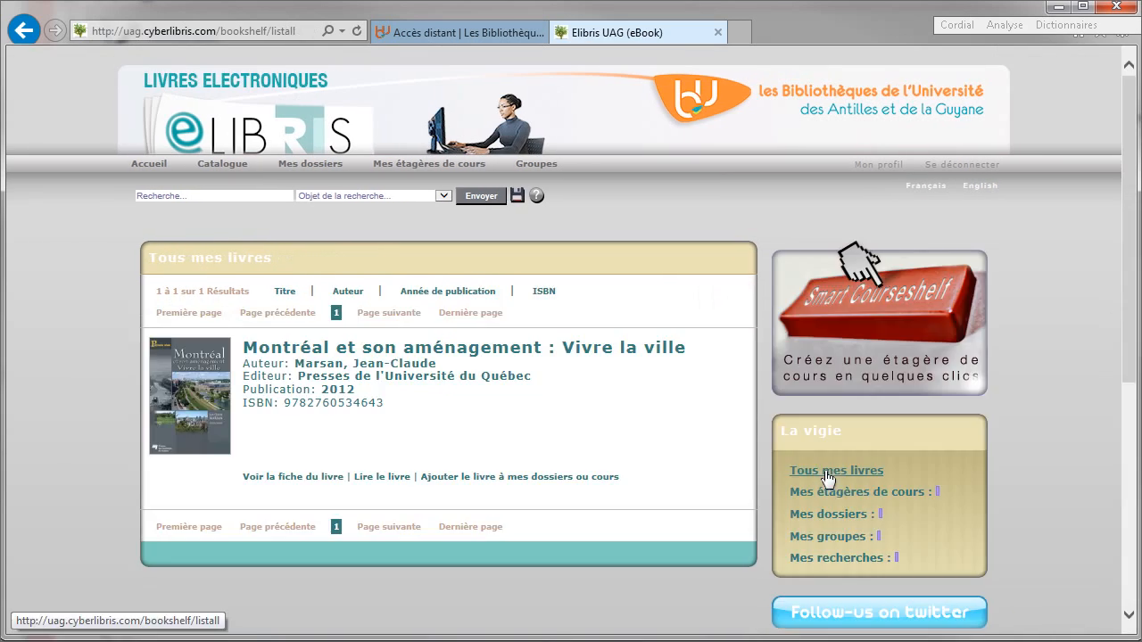